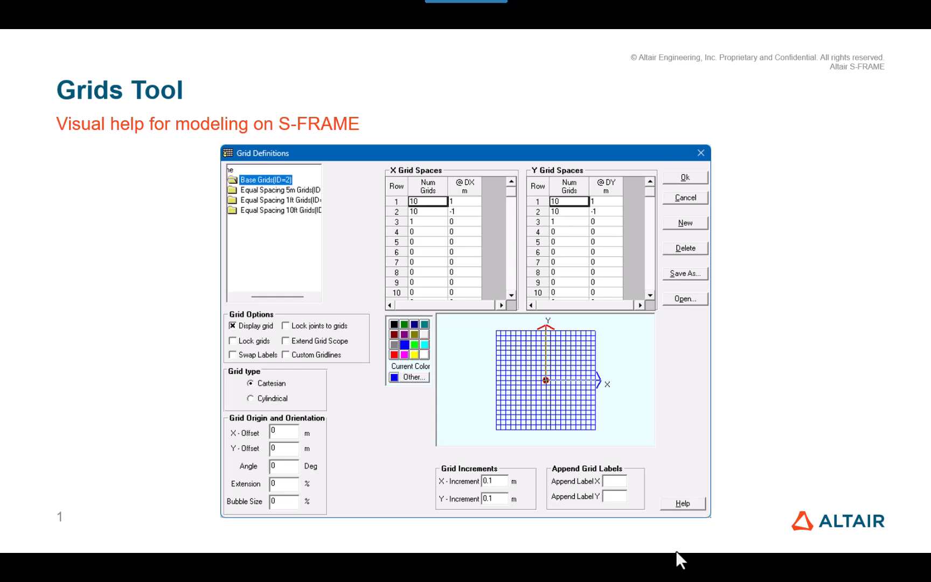
{"action": "left_click", "coordinate": [363, 332]}
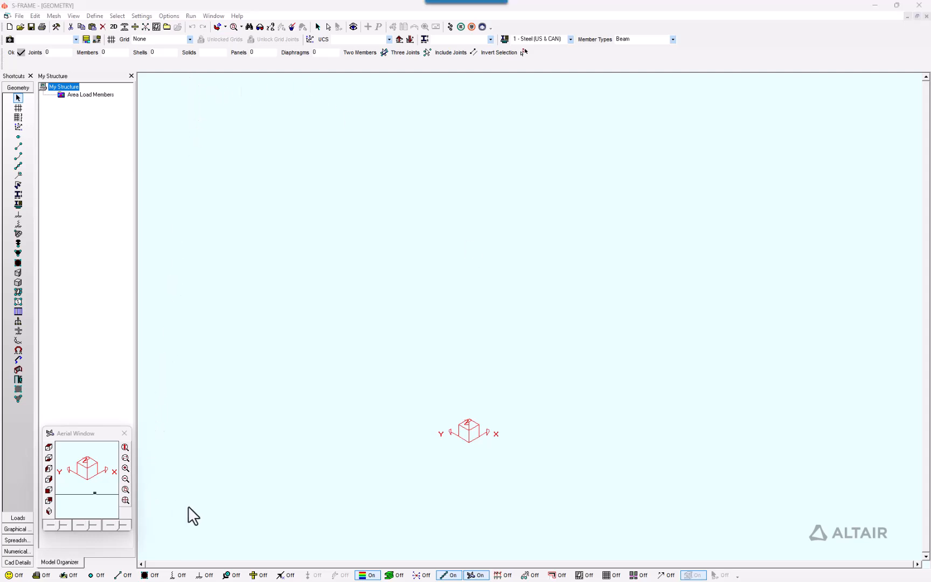
{"action": "left_click", "coordinate": [393, 272]}
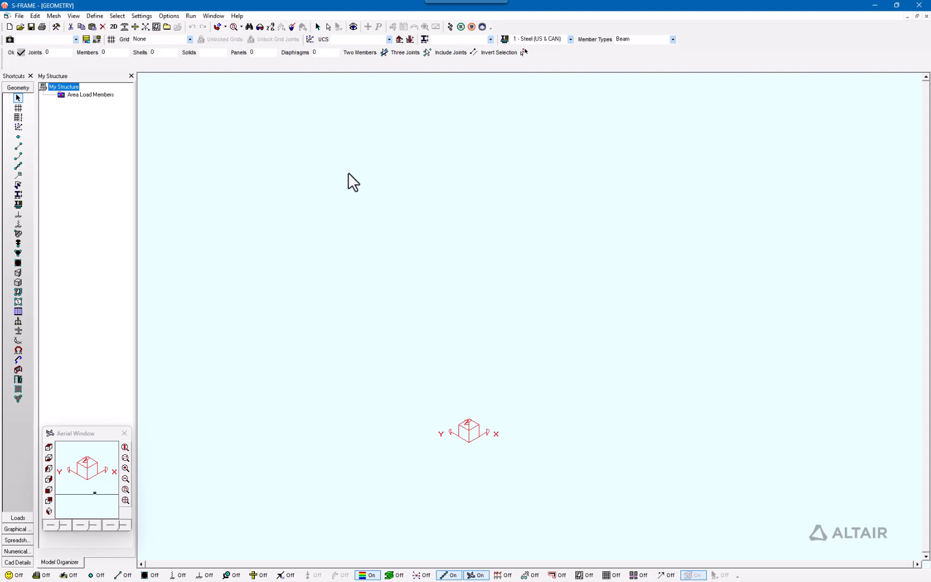
{"action": "left_click", "coordinate": [17, 108]}
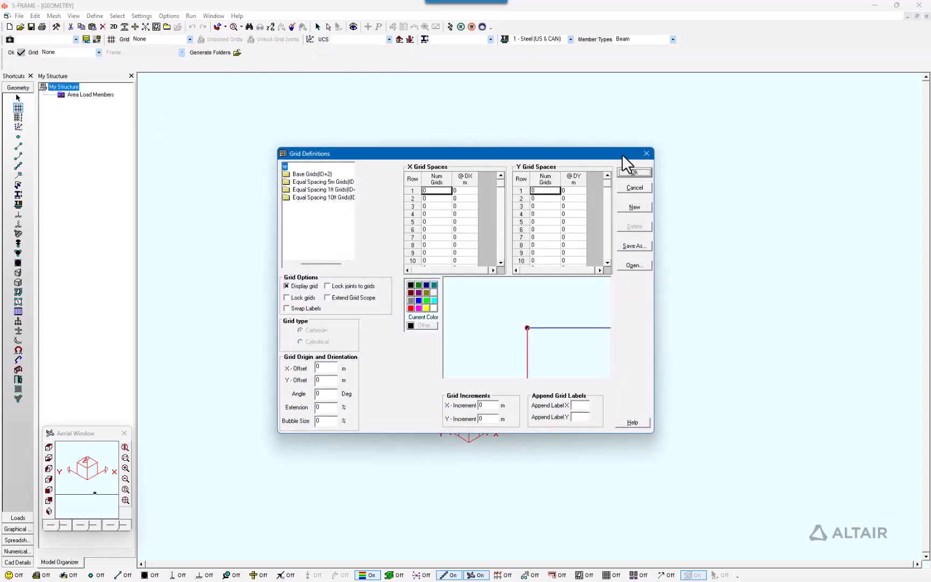
{"action": "left_click", "coordinate": [648, 153]}
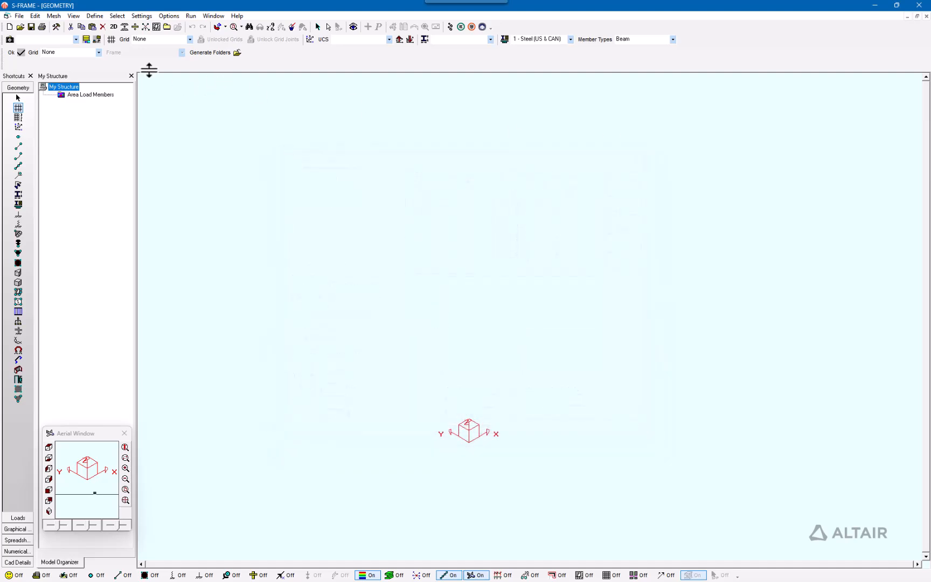
Step: Open the grid definitions and examine the predefined Base Grids and Equal Spacing 5m, 1ft and 10ft grid sets
{"action": "left_click", "coordinate": [110, 40]}
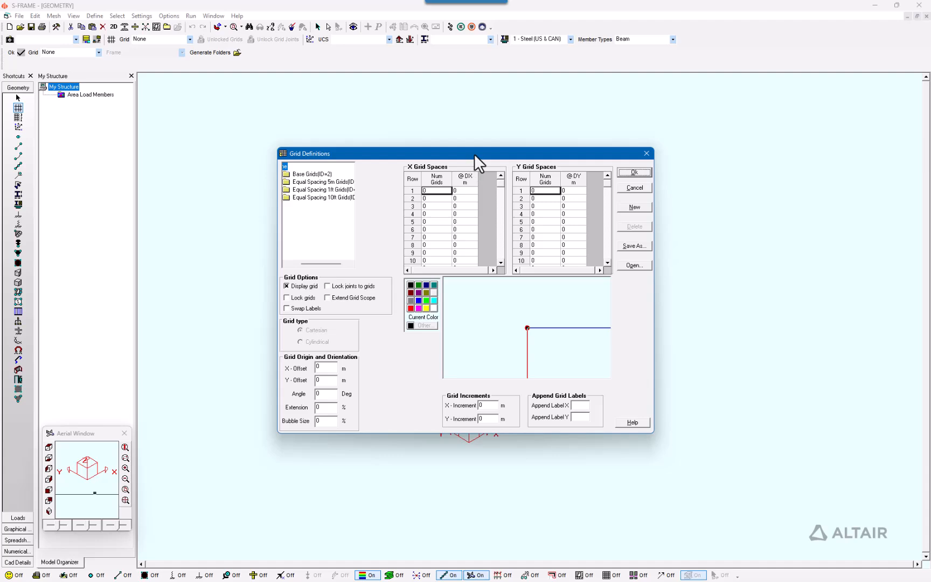
{"action": "left_click_drag", "start_coordinate": [474, 154], "coordinate": [635, 188]}
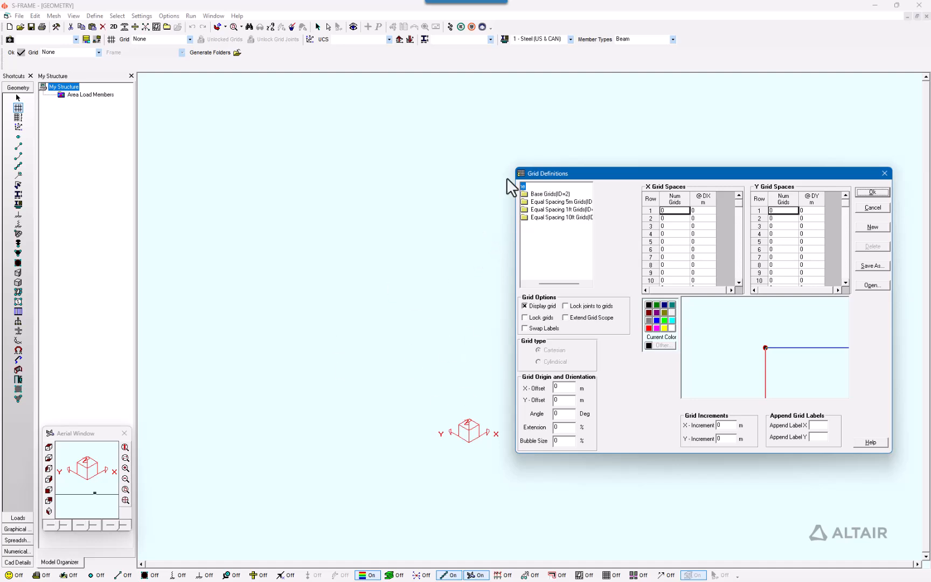
{"action": "left_click_drag", "start_coordinate": [519, 178], "coordinate": [310, 149]}
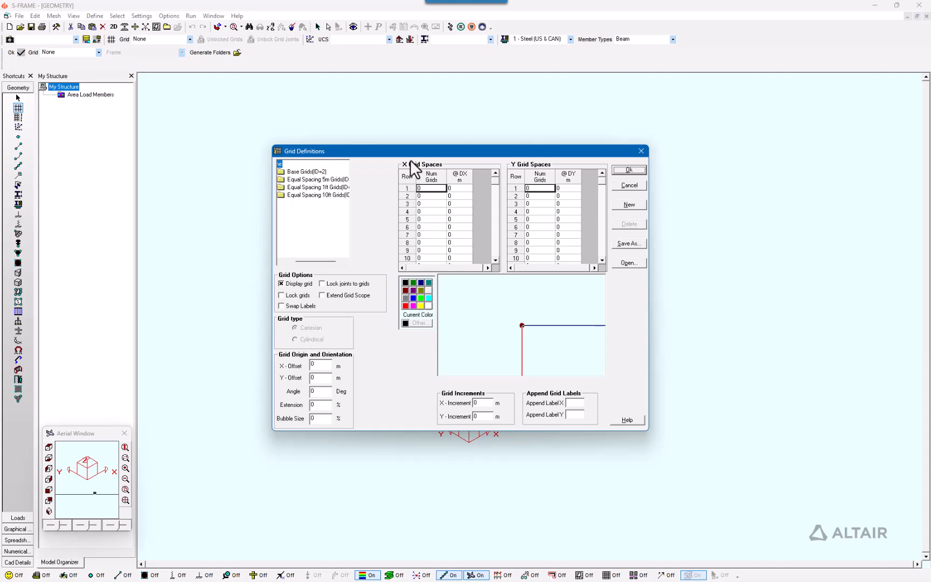
{"action": "left_click_drag", "start_coordinate": [410, 160], "coordinate": [443, 176]}
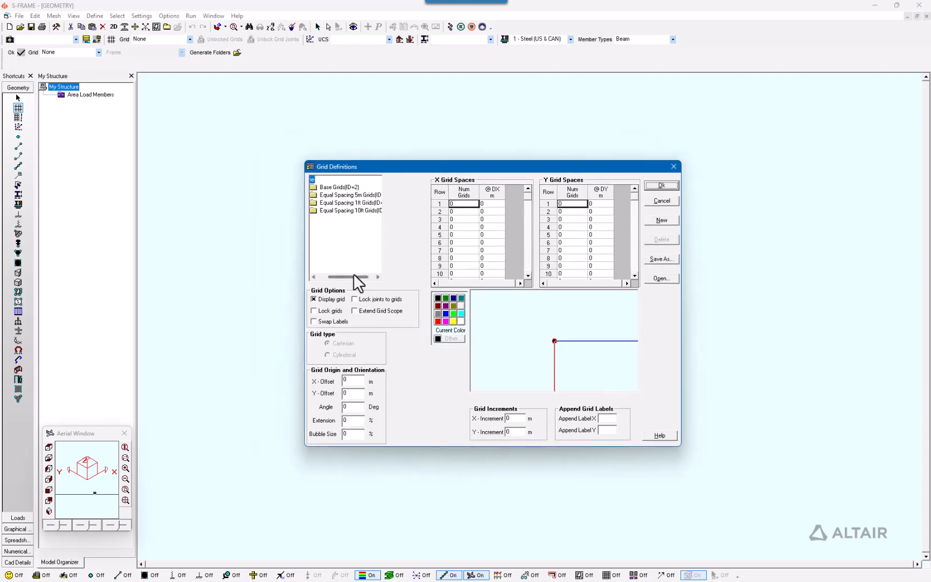
{"action": "left_click_drag", "start_coordinate": [353, 277], "coordinate": [340, 276]}
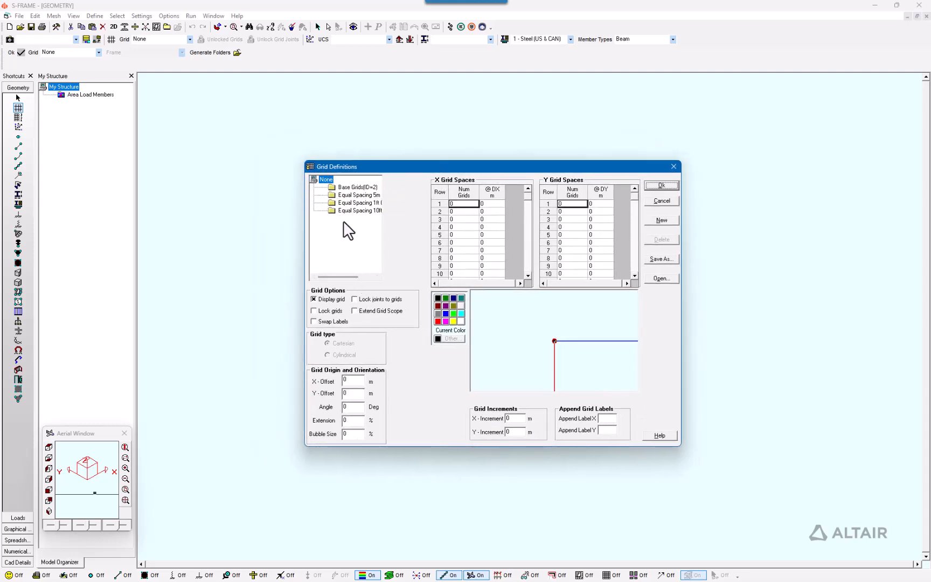
{"action": "left_click", "coordinate": [346, 187]}
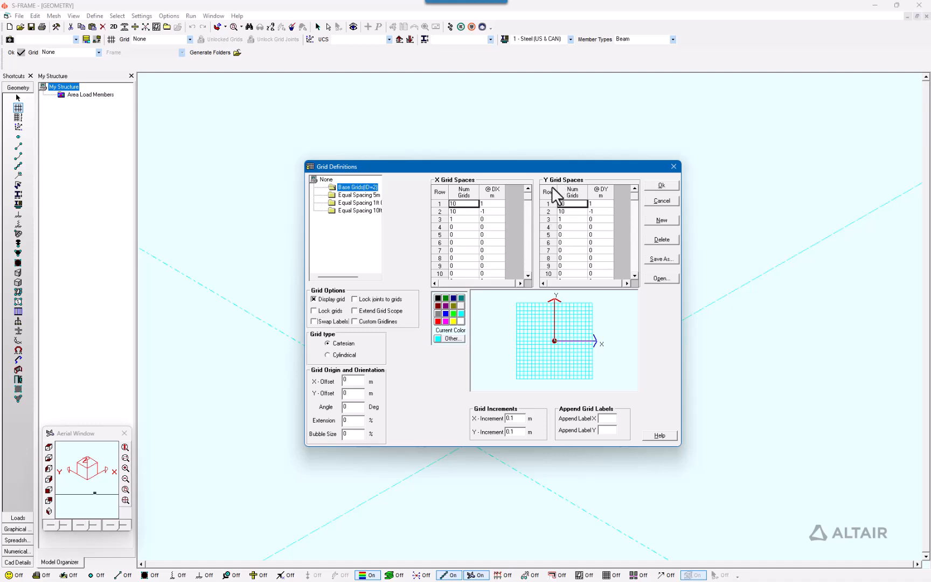
{"action": "left_click", "coordinate": [351, 194]}
{"action": "left_click_drag", "start_coordinate": [344, 276], "coordinate": [358, 277]}
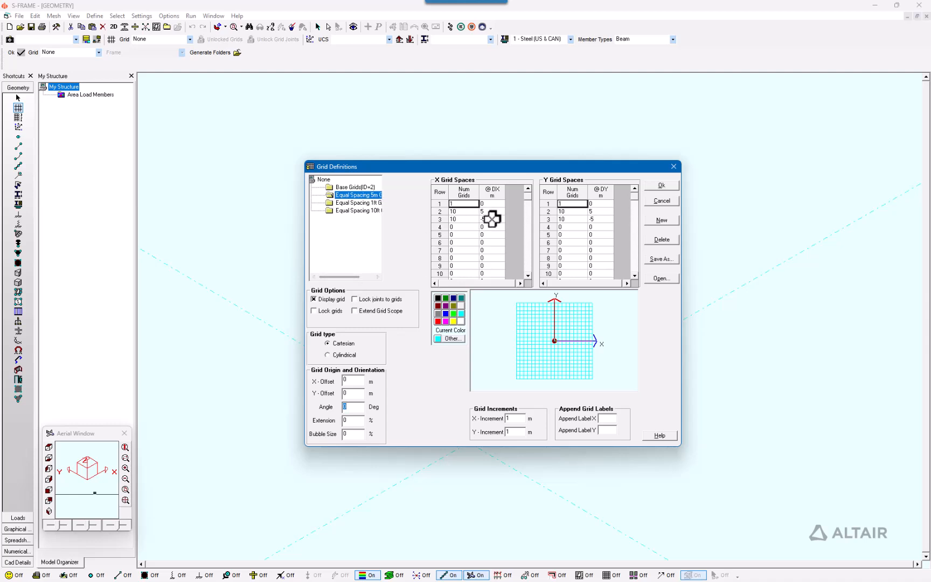
{"action": "left_click", "coordinate": [343, 203]}
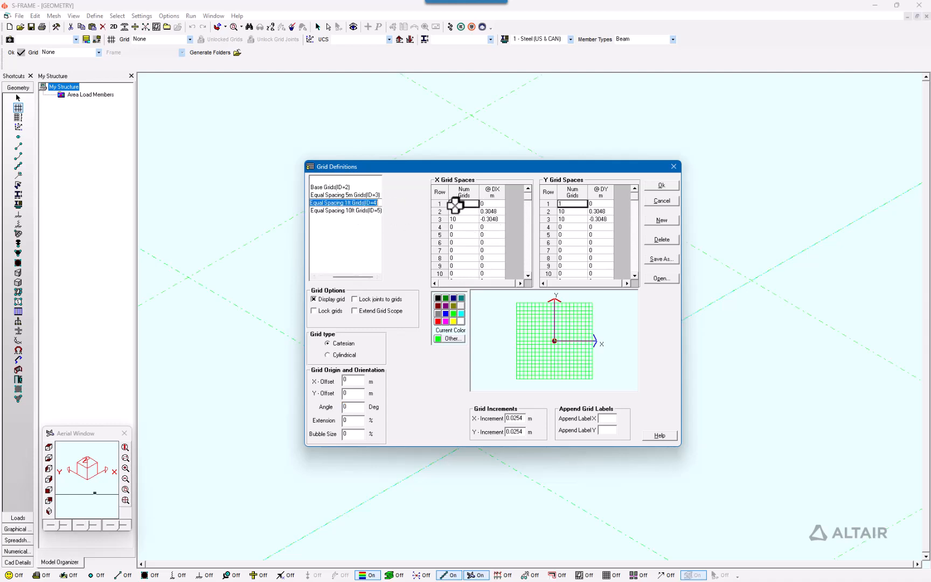
{"action": "left_click", "coordinate": [367, 212]}
{"action": "left_click_drag", "start_coordinate": [373, 277], "coordinate": [357, 275]}
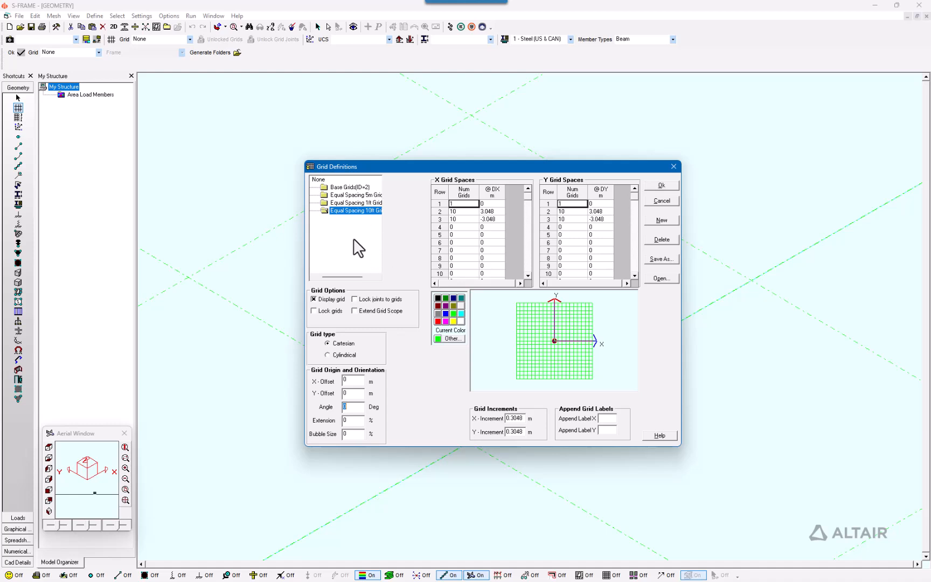
Step: Open the DefGrid11.DGD grid definition file from the Grid database folder
{"action": "left_click", "coordinate": [661, 278]}
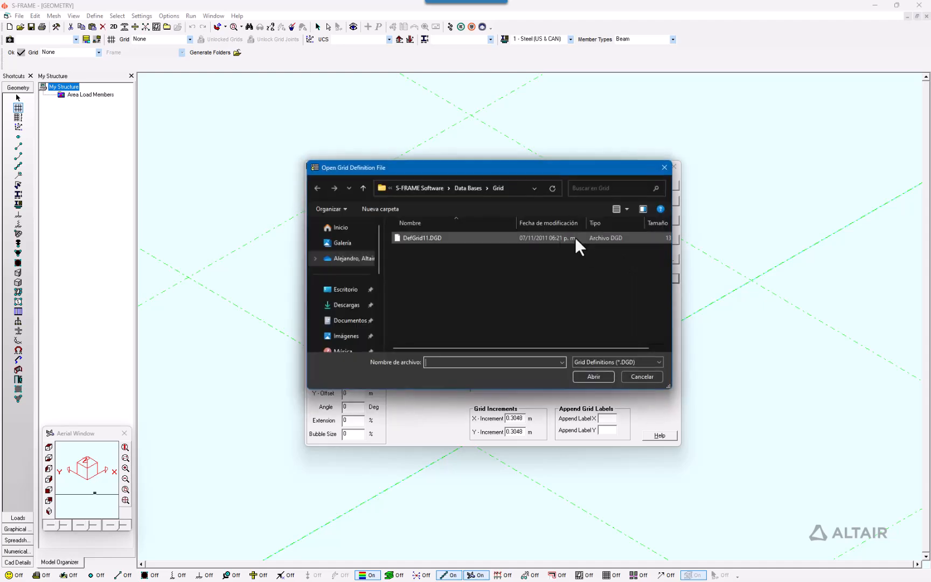
{"action": "left_click", "coordinate": [457, 239]}
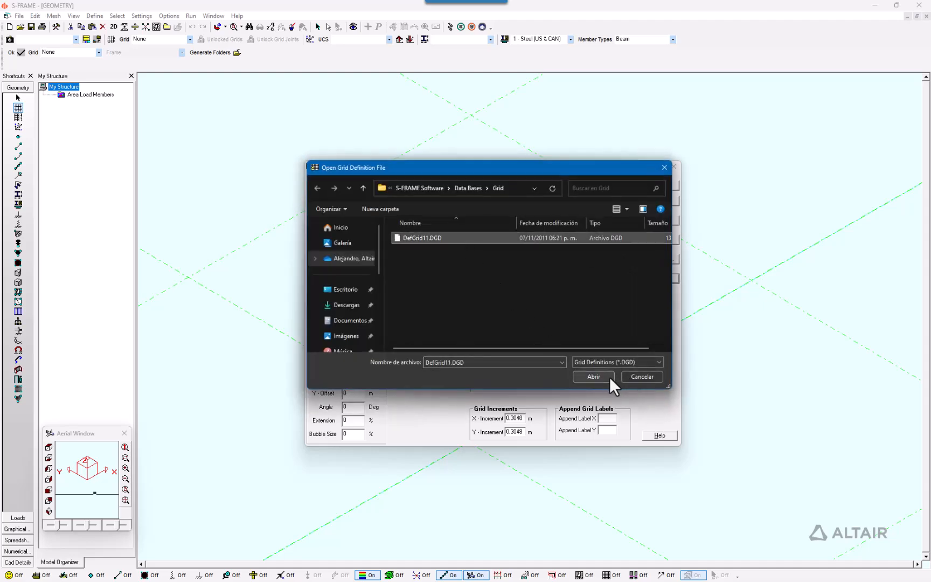
{"action": "left_click", "coordinate": [593, 373]}
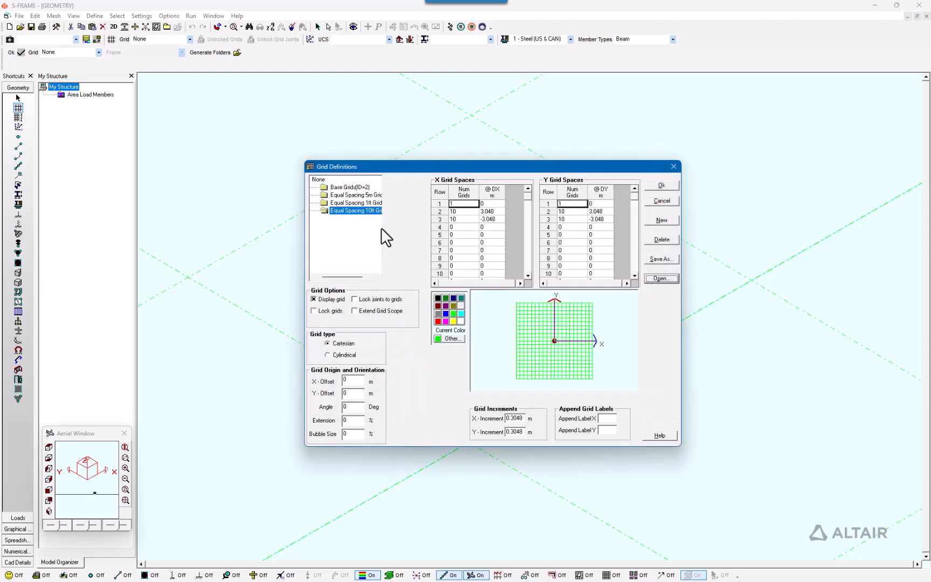
Step: Apply the Base Grids definition to the model with the grid display switched off
{"action": "left_click_drag", "start_coordinate": [353, 277], "coordinate": [343, 276]}
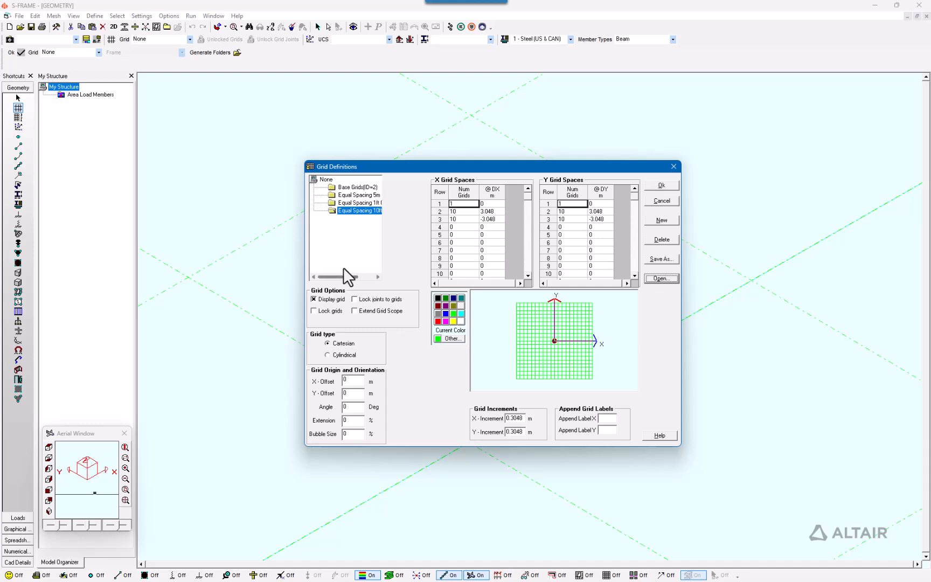
{"action": "left_click", "coordinate": [359, 187]}
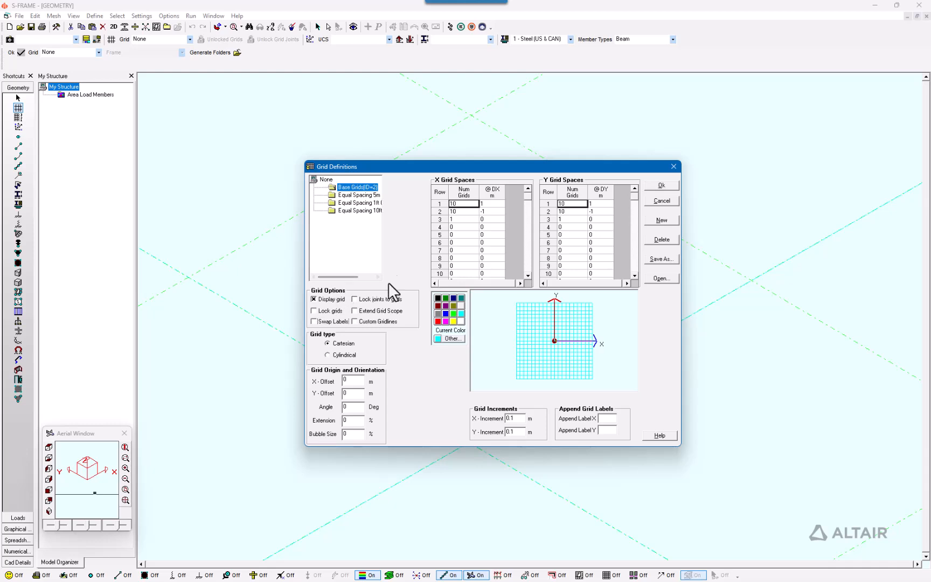
{"action": "left_click", "coordinate": [313, 299]}
{"action": "left_click", "coordinate": [314, 299]}
{"action": "left_click", "coordinate": [313, 299]}
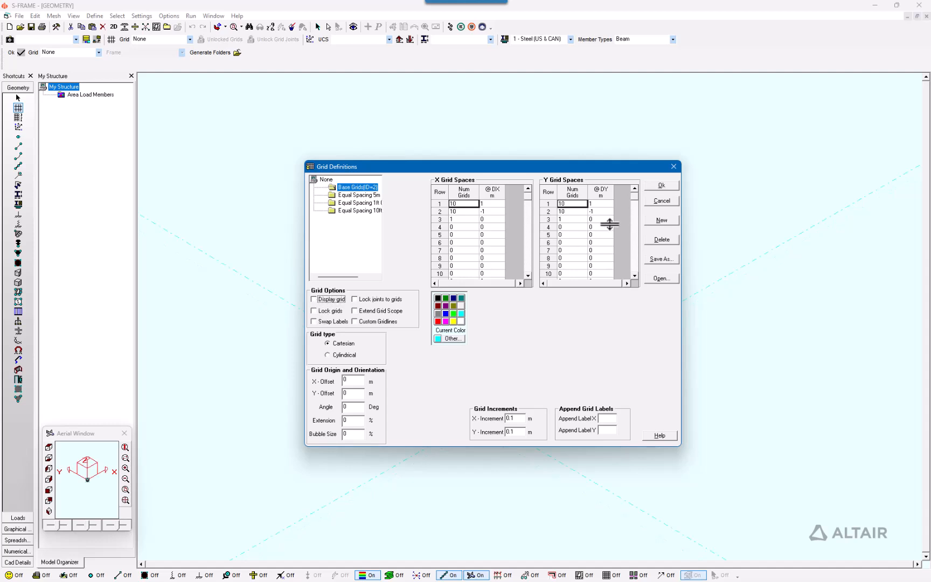
{"action": "left_click", "coordinate": [654, 187]}
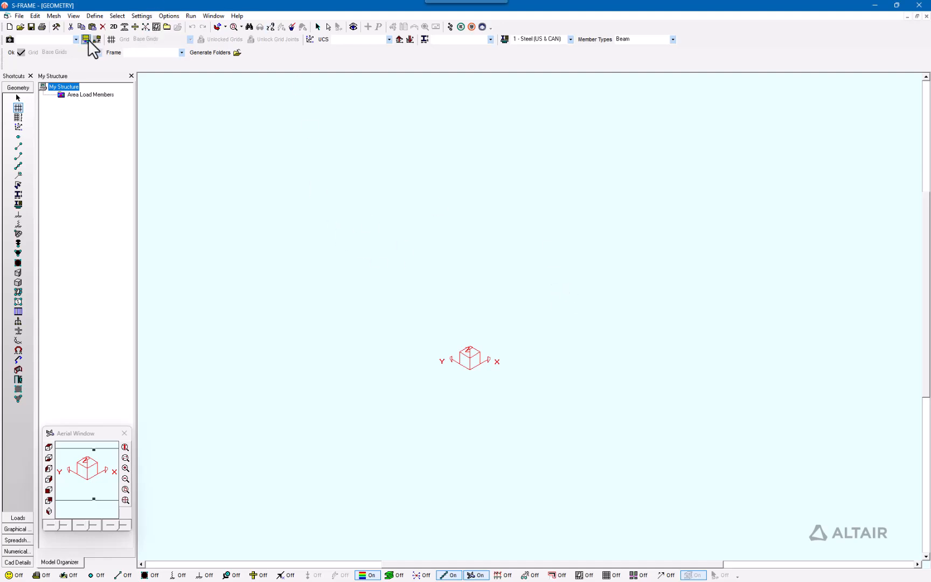
Step: Reopen the grid definitions and turn on the display of the Base Grids
{"action": "left_click", "coordinate": [111, 39]}
{"action": "left_click", "coordinate": [288, 286]}
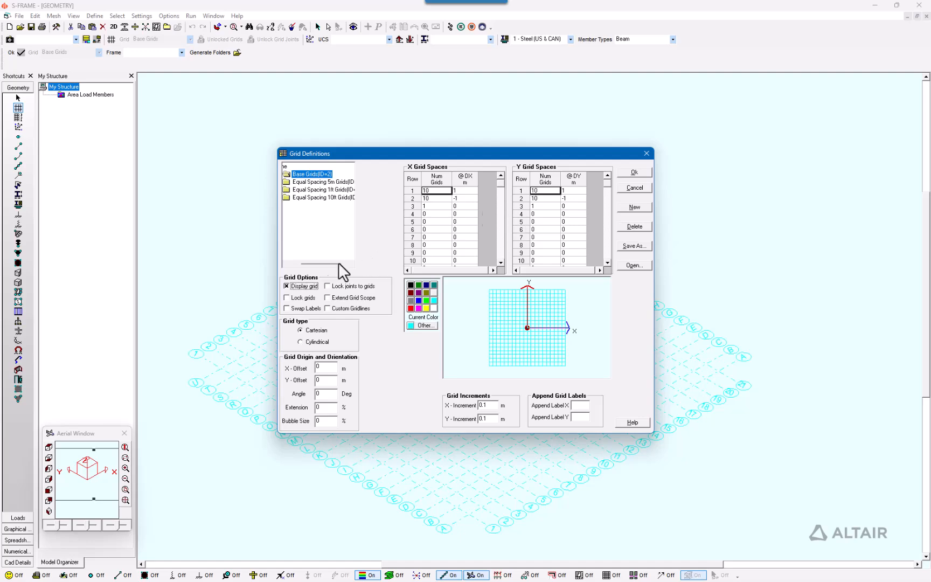
{"action": "left_click", "coordinate": [635, 172]}
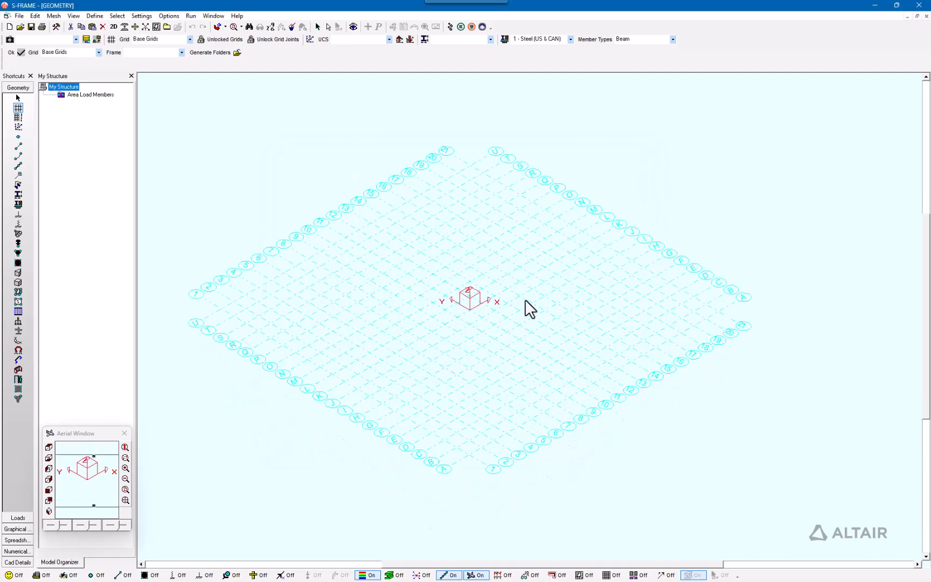
Step: Swap the grid labels between the X and Y axes, then switch label swapping back off
{"action": "scroll", "coordinate": [534, 305], "scroll_direction": "up", "scroll_amount": 1}
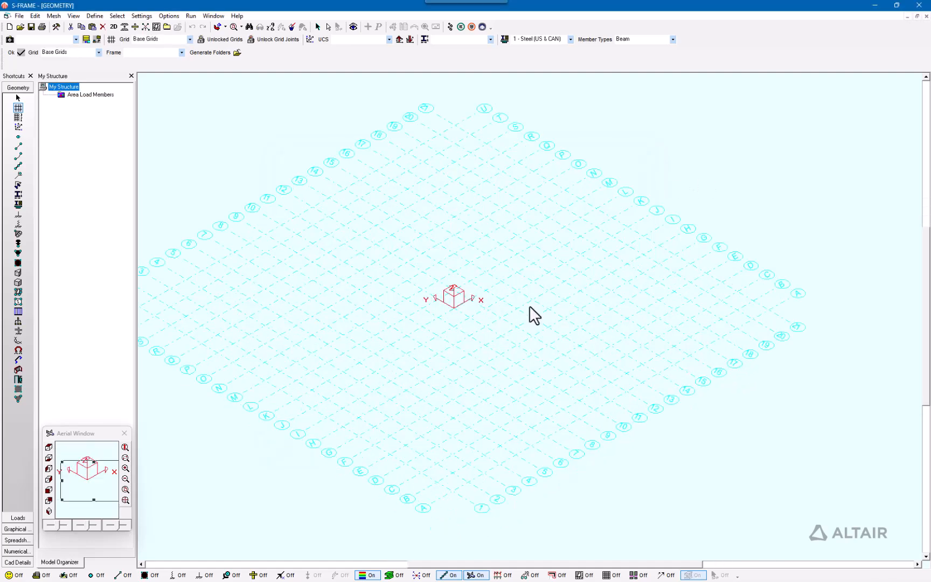
{"action": "left_click", "coordinate": [52, 450]}
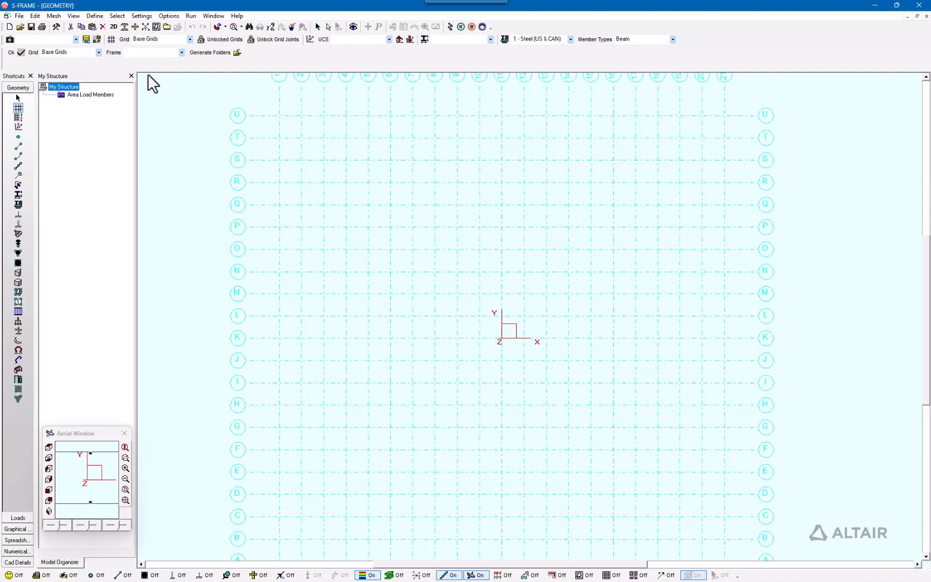
{"action": "left_click", "coordinate": [112, 39]}
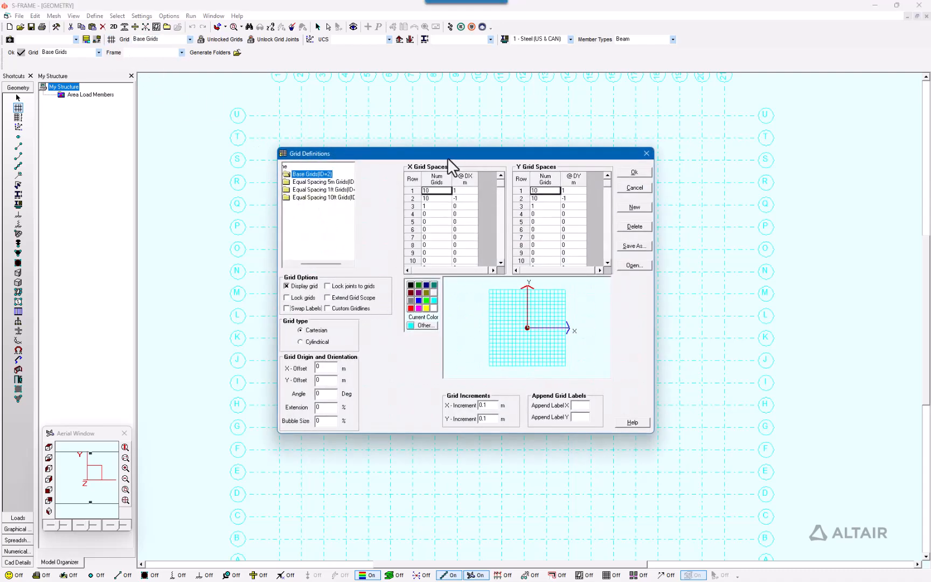
{"action": "left_click", "coordinate": [580, 406]}
{"action": "left_click", "coordinate": [286, 308]}
{"action": "left_click", "coordinate": [635, 173]}
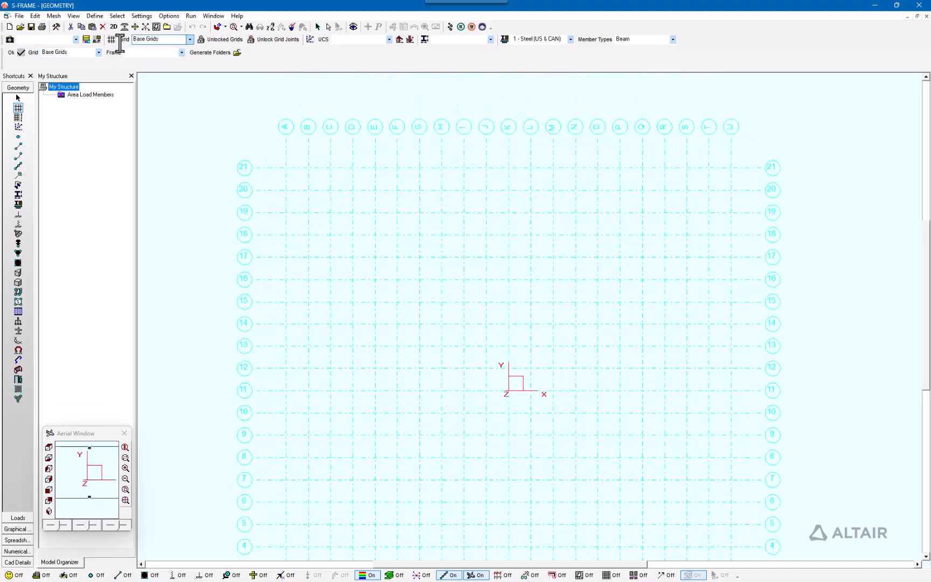
{"action": "left_click", "coordinate": [297, 307]}
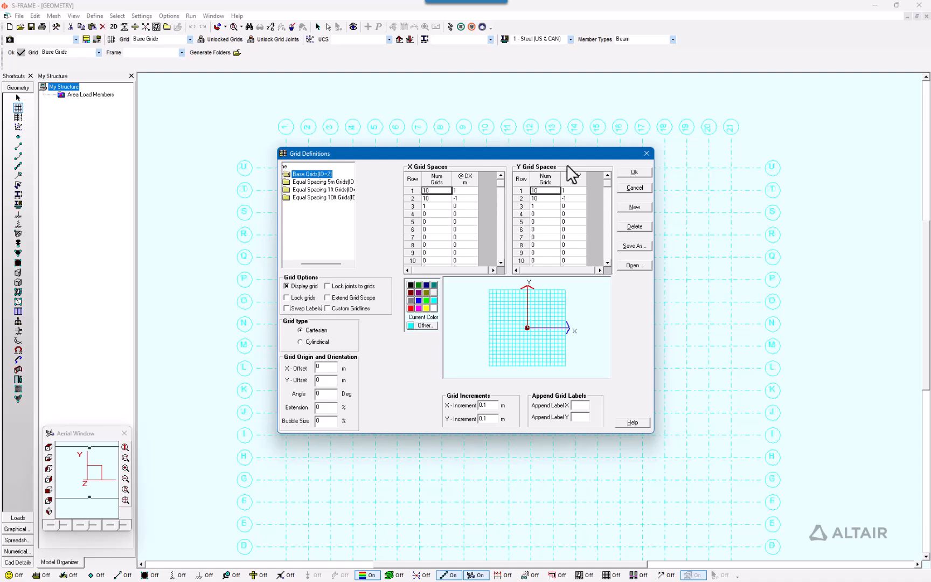
{"action": "left_click", "coordinate": [637, 172]}
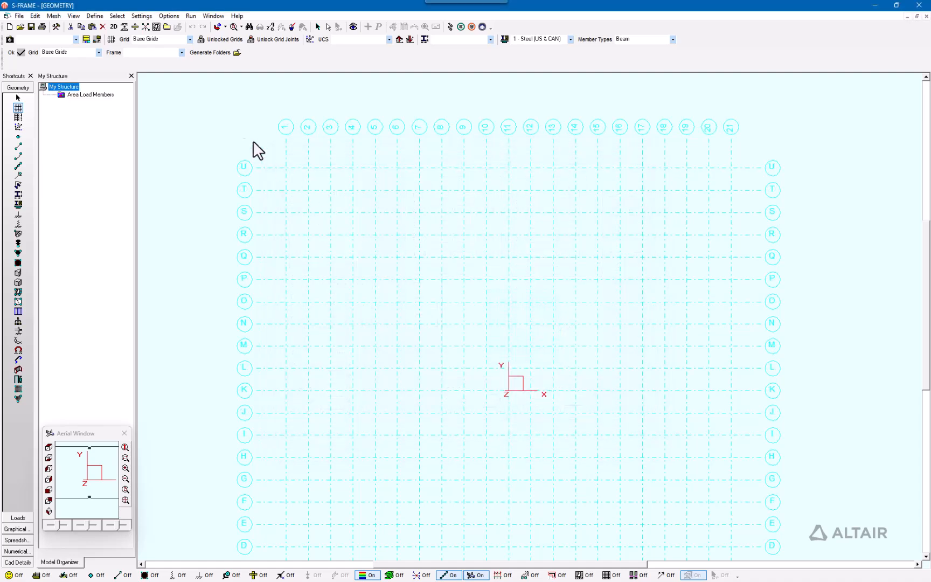
Step: Create a new grid definition named 2x2 in the grid list
{"action": "left_click", "coordinate": [111, 38]}
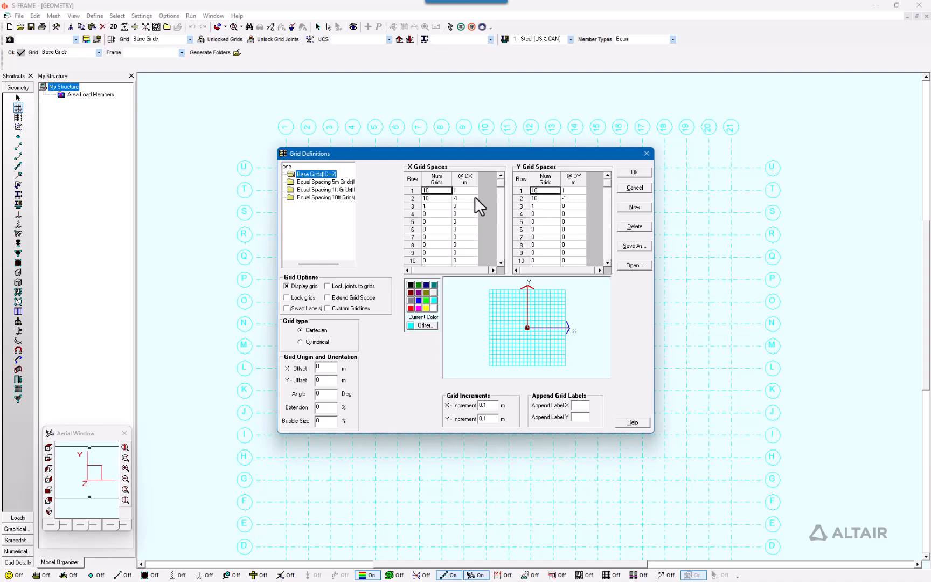
{"action": "left_click_drag", "start_coordinate": [333, 266], "coordinate": [311, 264]}
{"action": "left_click", "coordinate": [289, 168]}
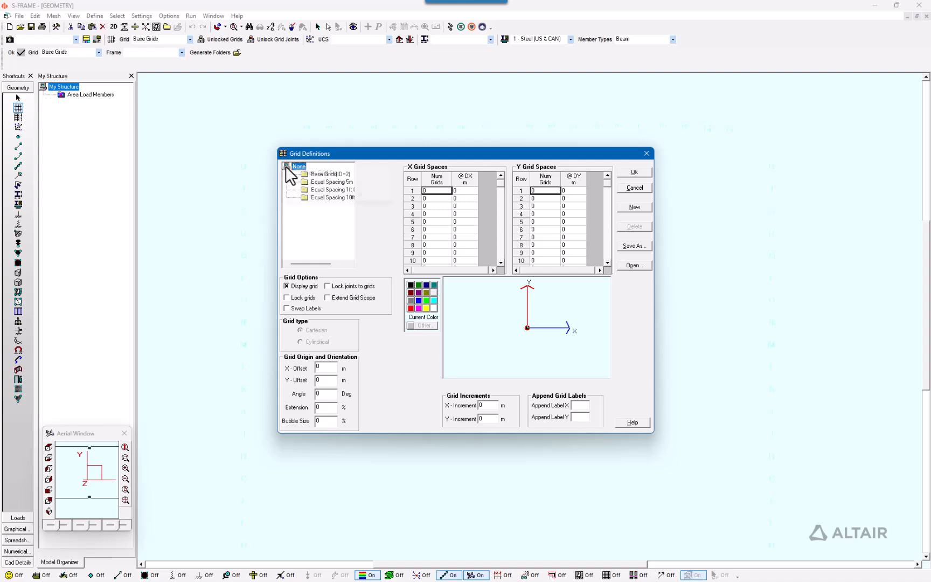
{"action": "right_click", "coordinate": [286, 167]}
{"action": "left_click", "coordinate": [318, 173]}
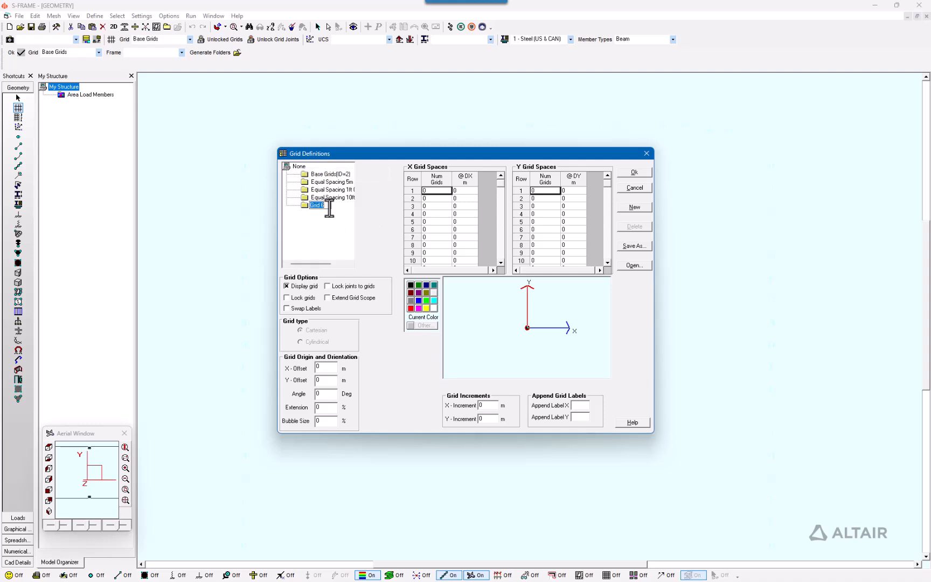
{"action": "type", "text": "2x2"}
{"action": "left_click", "coordinate": [305, 205]}
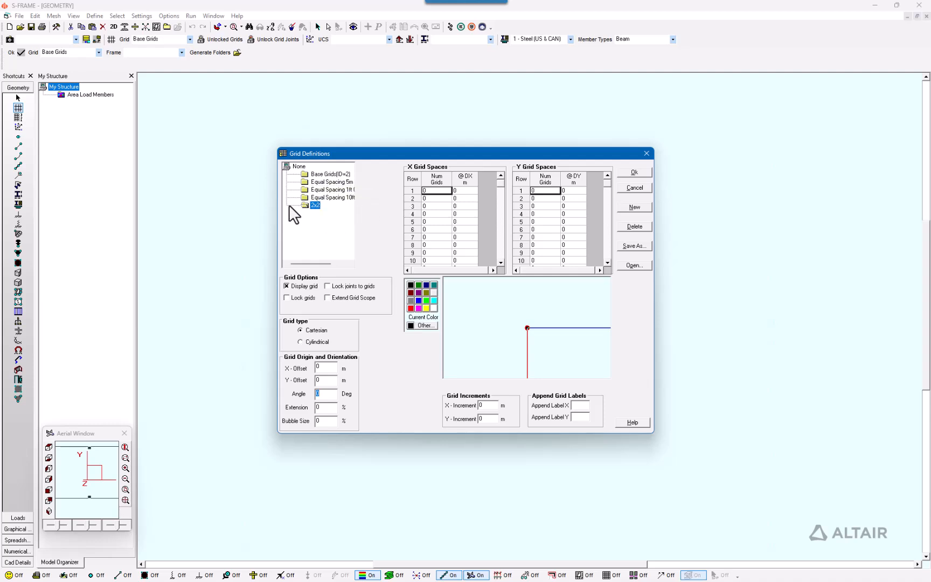
Step: Set the first X and Y grid space rows of 2x2 to 5 grids at 2 m spacing
{"action": "left_click", "coordinate": [437, 190]}
{"action": "type", "text": "5"}
{"action": "left_click", "coordinate": [466, 192]}
{"action": "type", "text": "2"}
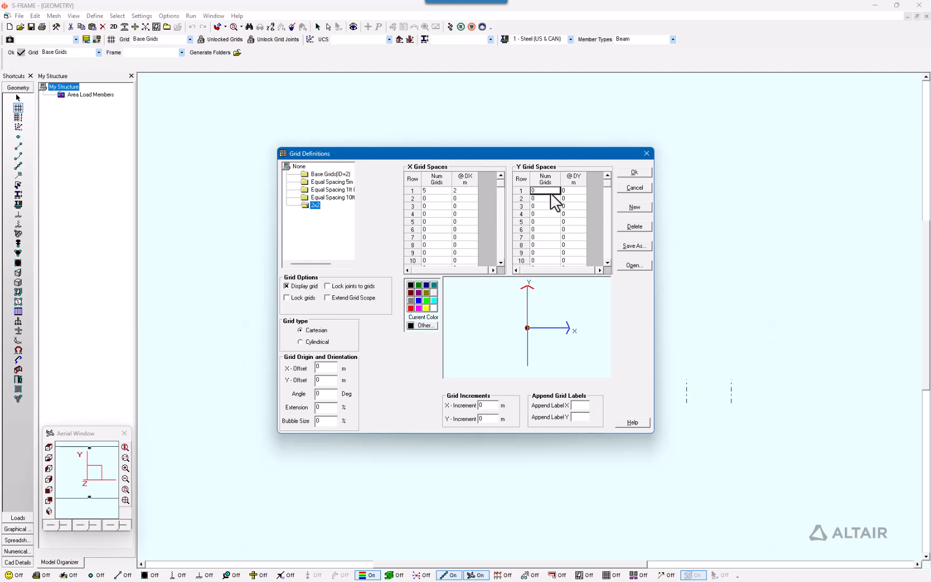
{"action": "type", "text": "5"}
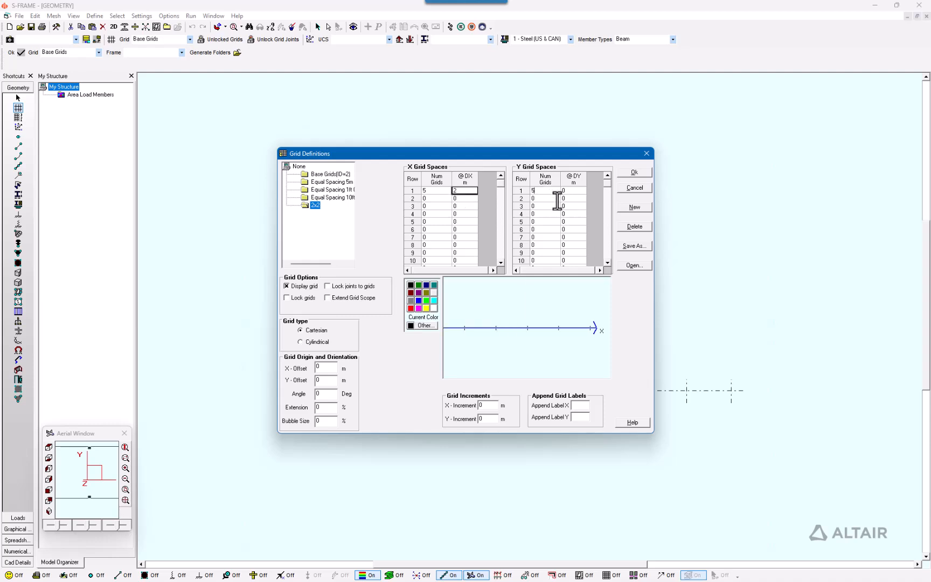
{"action": "left_click", "coordinate": [573, 190]}
{"action": "type", "text": "2"}
{"action": "left_click", "coordinate": [549, 206]}
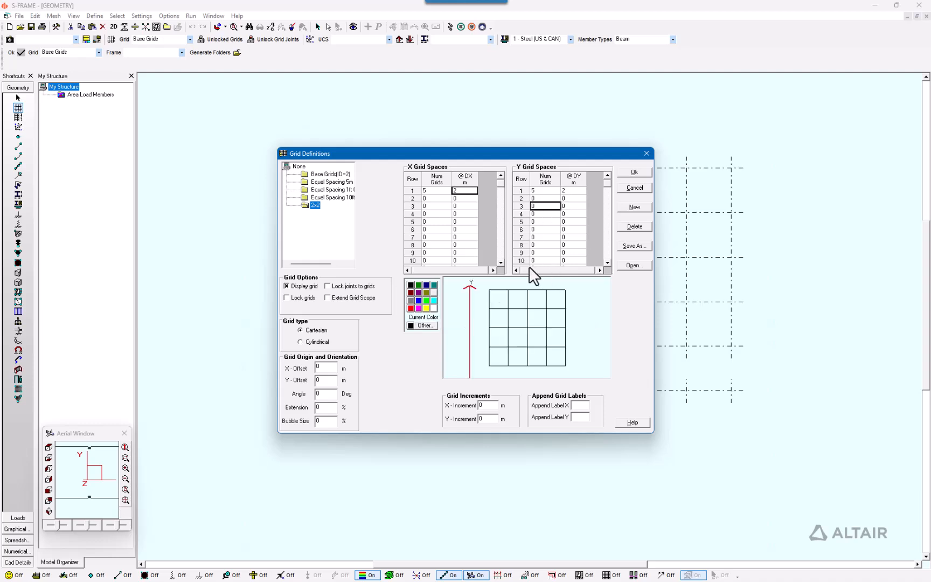
Step: Accept the 2x2 grid definition and show the model in an isometric view
{"action": "left_click", "coordinate": [636, 173]}
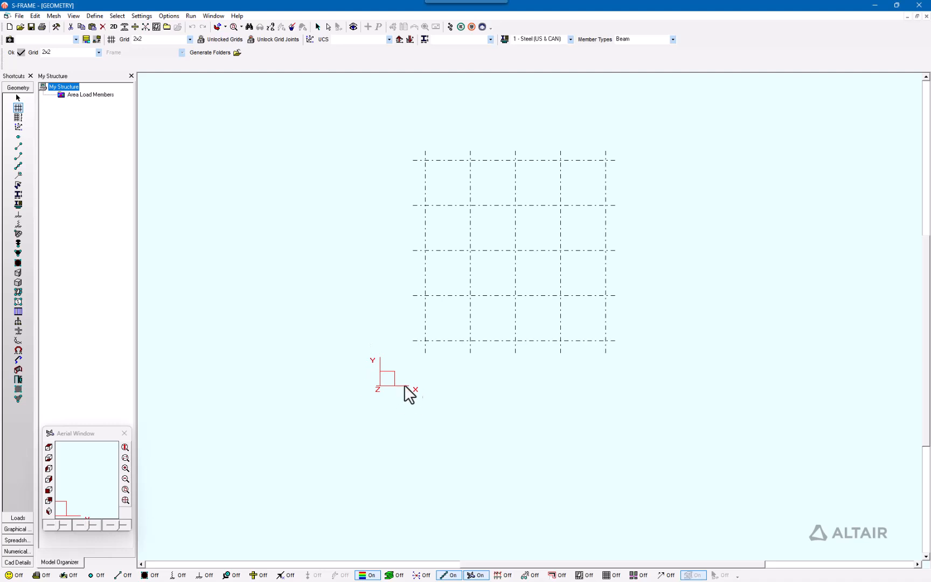
{"action": "left_click", "coordinate": [48, 510]}
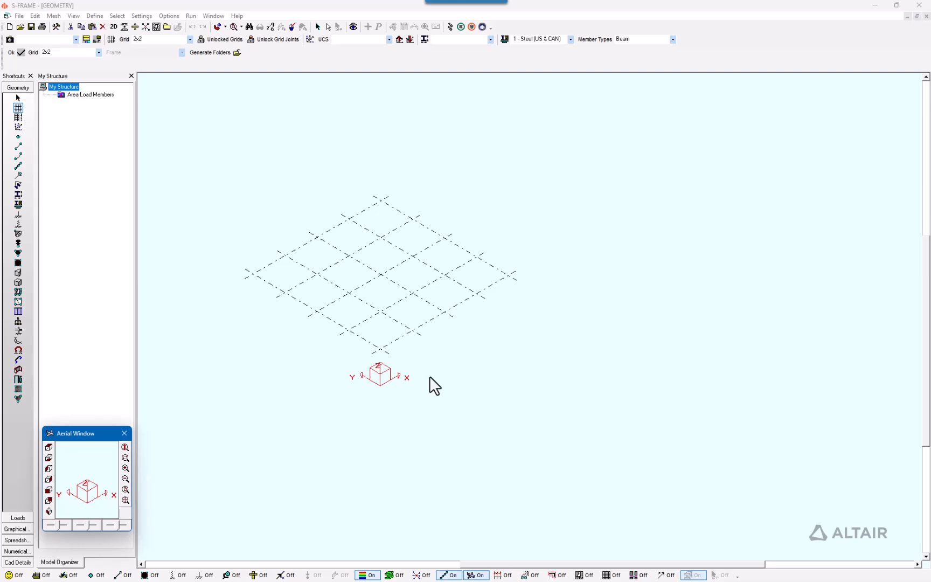
{"action": "scroll", "coordinate": [429, 375], "scroll_direction": "up", "scroll_amount": 1}
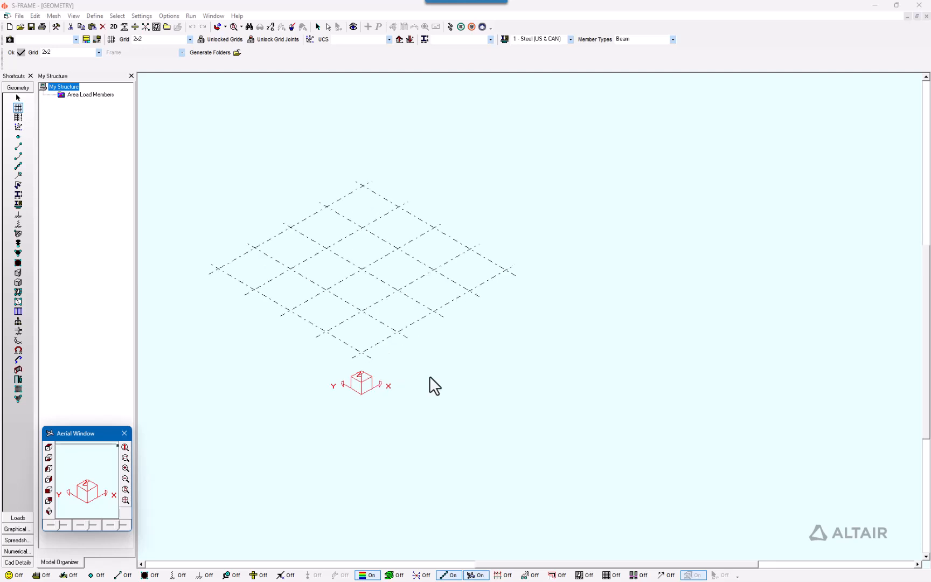
{"action": "scroll", "coordinate": [429, 377], "scroll_direction": "down", "scroll_amount": 1}
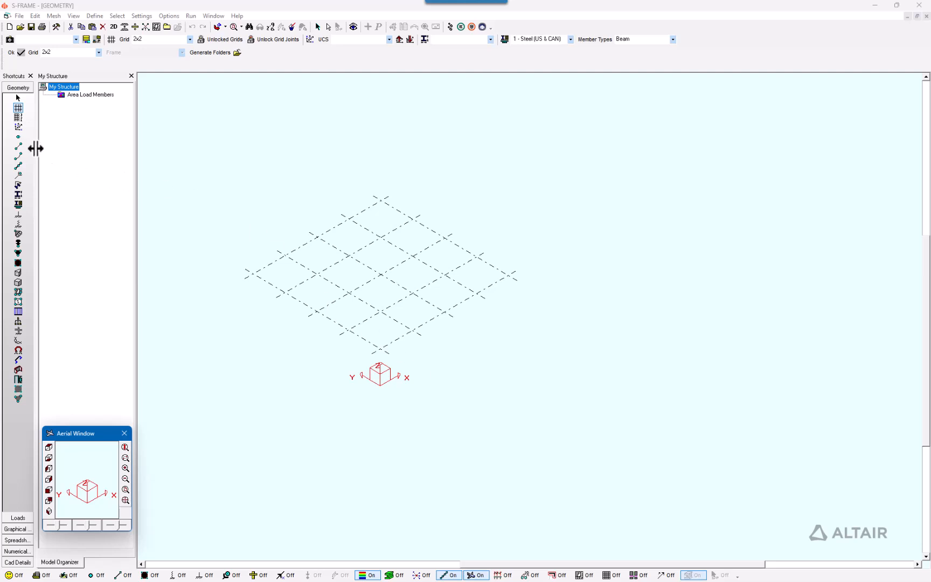
Step: Draw two beam members between joints of the 2x2 grid with the two-joint member tool
{"action": "left_click", "coordinate": [19, 146]}
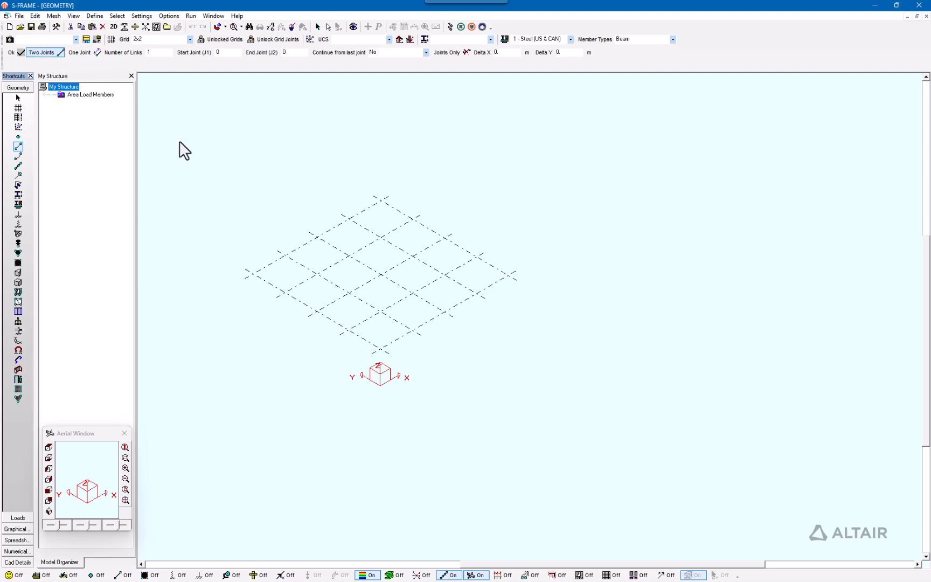
{"action": "left_click", "coordinate": [316, 311]}
{"action": "left_click", "coordinate": [284, 255]}
{"action": "left_click", "coordinate": [317, 237]}
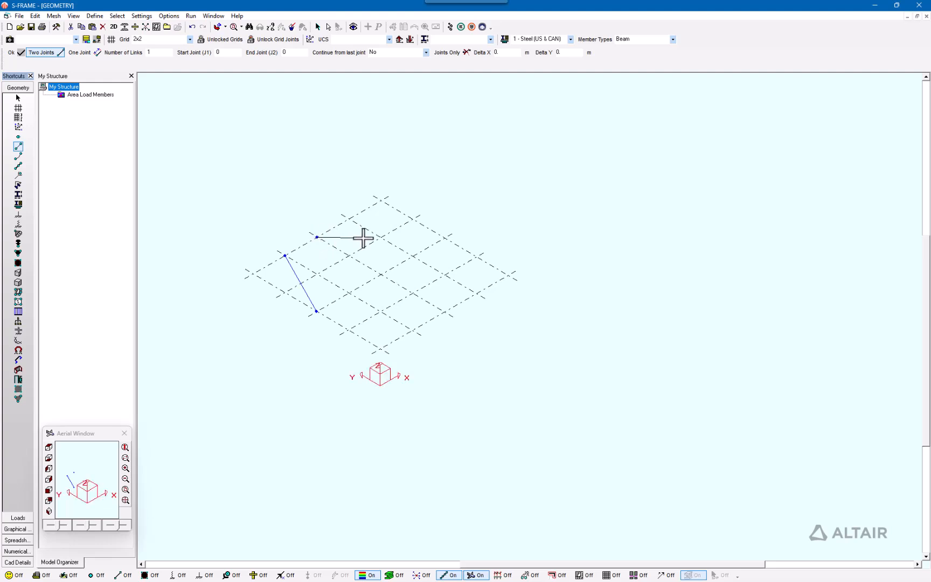
{"action": "left_click", "coordinate": [381, 237]}
Step: Draw three more beam members between grid joints, including one spanning several grid bays
{"action": "left_click", "coordinate": [348, 293]}
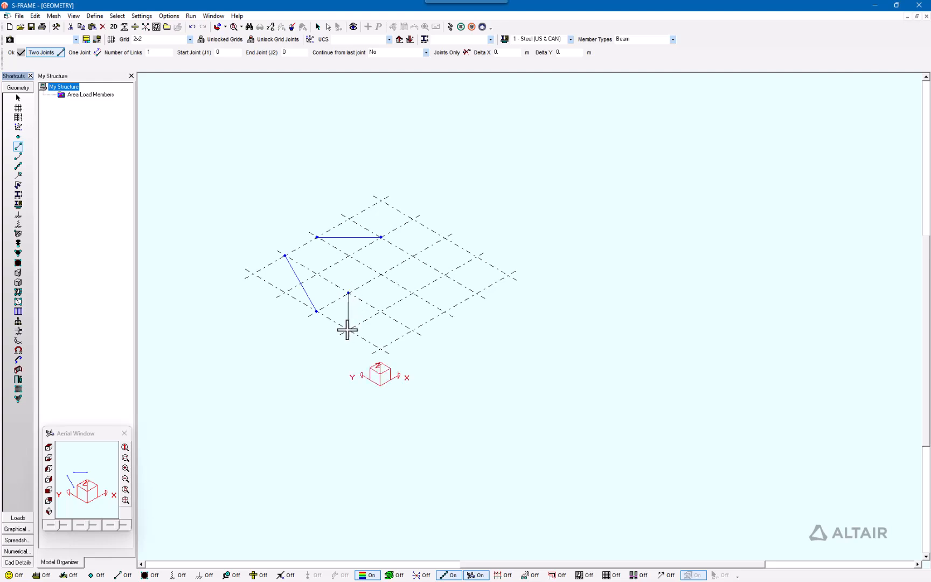
{"action": "left_click", "coordinate": [380, 348]}
{"action": "left_click", "coordinate": [381, 311]}
{"action": "left_click", "coordinate": [380, 274]}
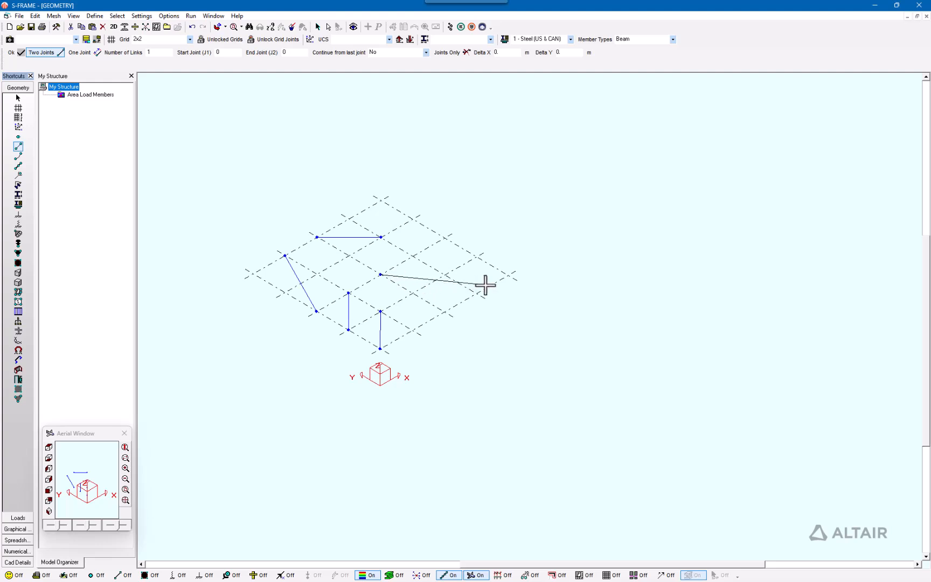
{"action": "left_click", "coordinate": [508, 275]}
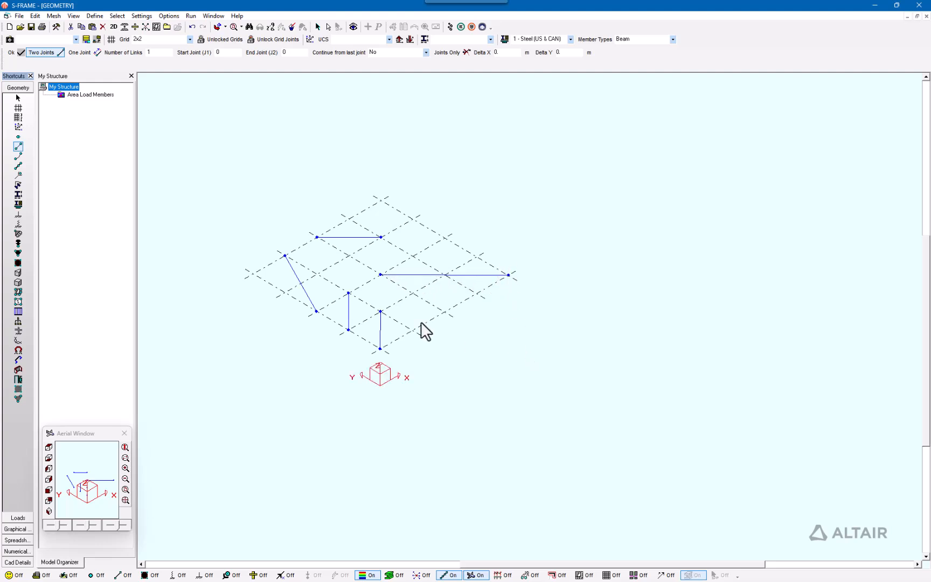
Step: Generate a 5 m member in the +Z direction from a single grid joint using the one-joint option
{"action": "left_click", "coordinate": [87, 53]}
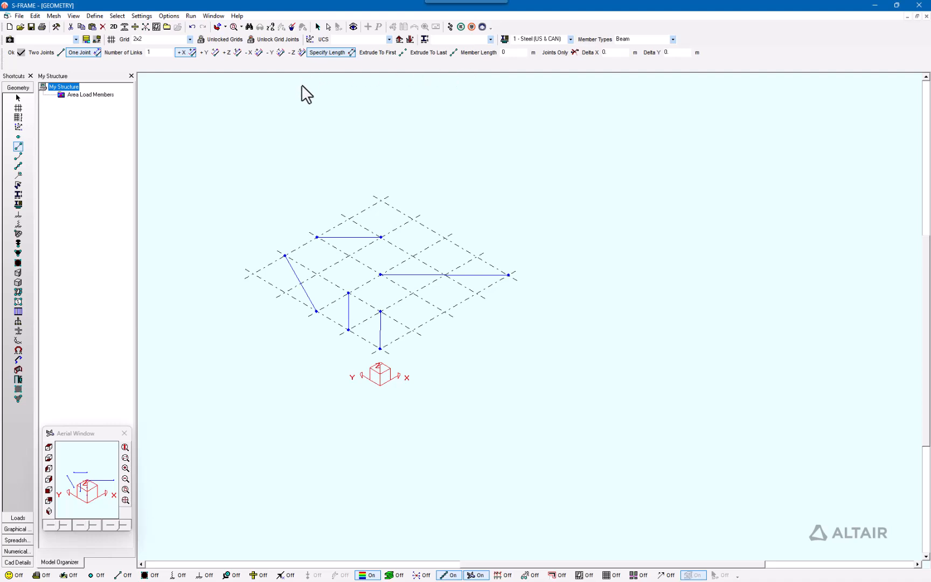
{"action": "left_click", "coordinate": [233, 54]}
{"action": "left_click", "coordinate": [520, 54]}
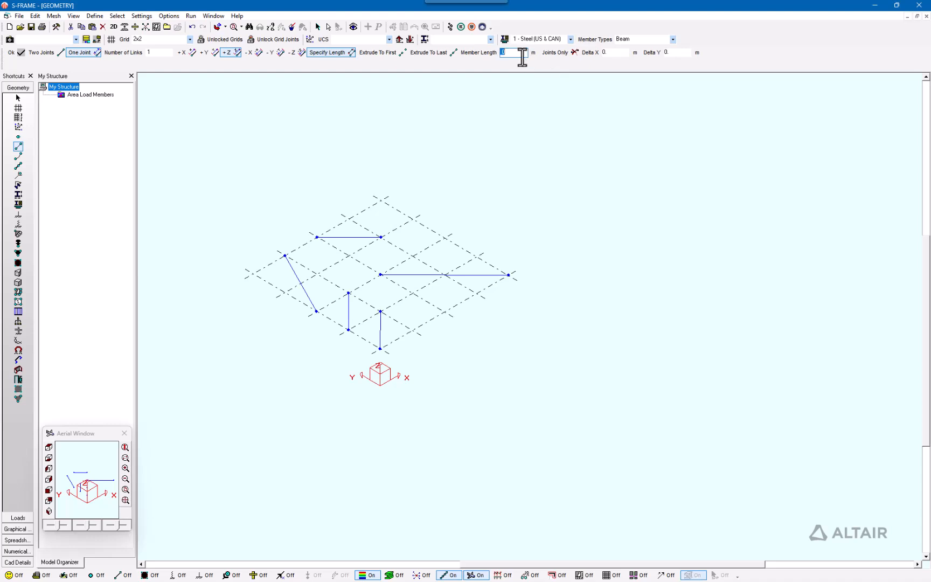
{"action": "type", "text": "5"}
{"action": "left_click", "coordinate": [16, 53]}
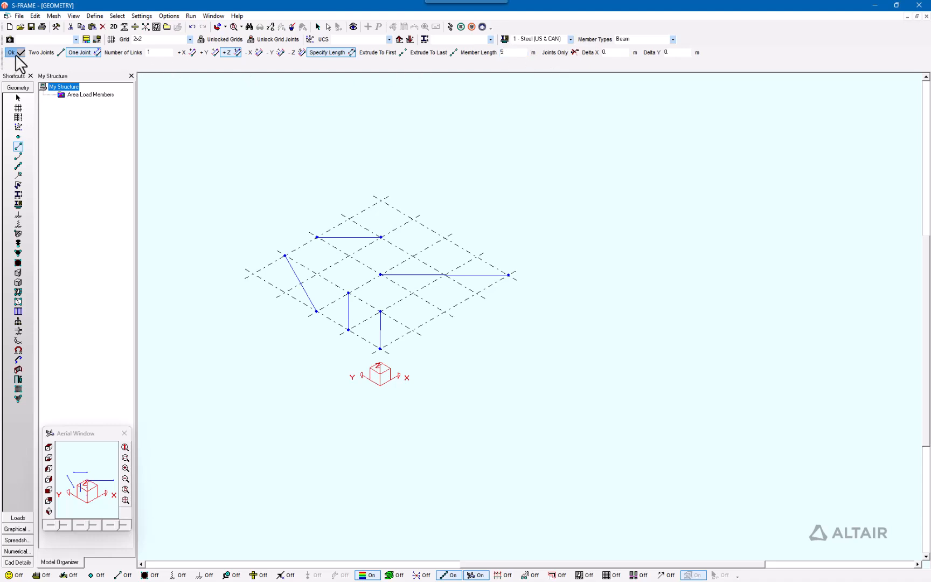
{"action": "left_click", "coordinate": [412, 257]}
Step: Orbit and switch between top and isometric views to examine the drawn members on the grid
{"action": "middle_click_drag", "start_coordinate": [477, 213], "coordinate": [524, 227]}
{"action": "scroll", "coordinate": [483, 223], "scroll_direction": "up", "scroll_amount": 1}
{"action": "scroll", "coordinate": [524, 227], "scroll_direction": "down", "scroll_amount": 1}
{"action": "middle_click_drag", "start_coordinate": [609, 223], "coordinate": [554, 202]}
{"action": "scroll", "coordinate": [552, 202], "scroll_direction": "down", "scroll_amount": 1}
{"action": "middle_click_drag", "start_coordinate": [537, 264], "coordinate": [547, 226]}
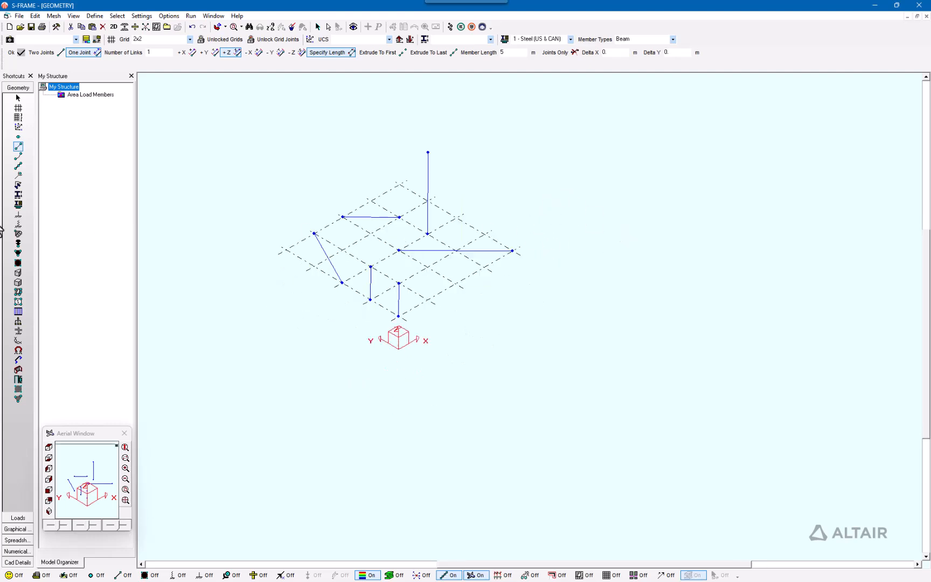
{"action": "left_click", "coordinate": [49, 447]}
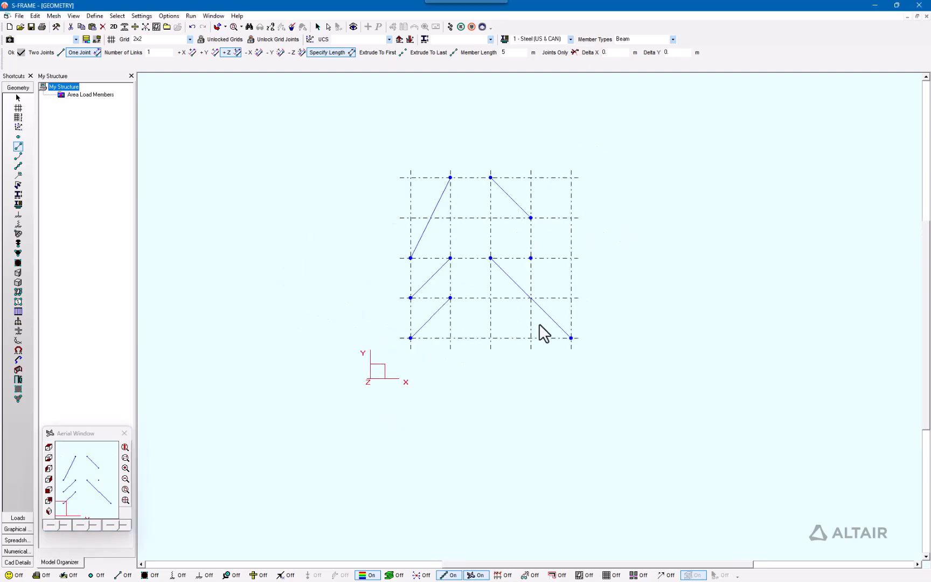
{"action": "middle_click_drag", "start_coordinate": [456, 398], "coordinate": [525, 350]}
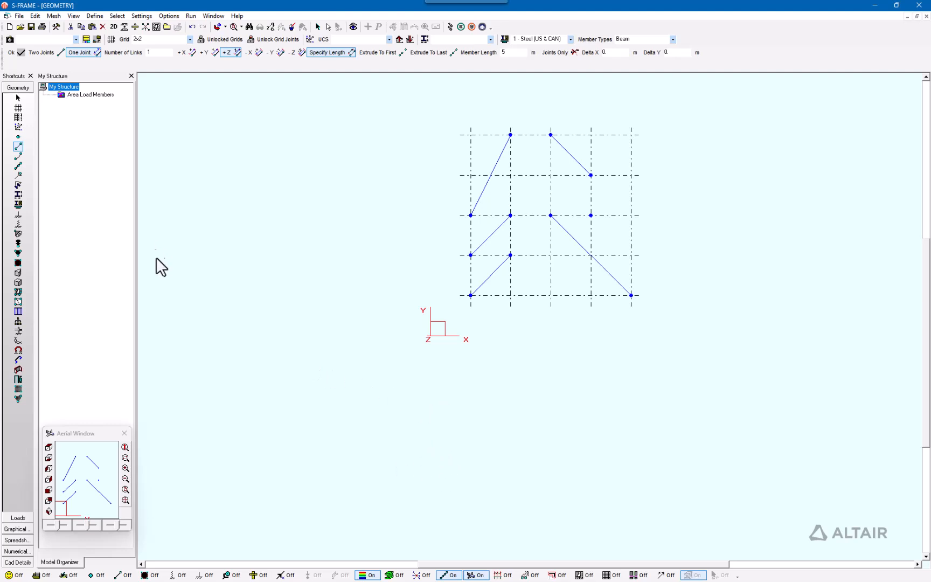
{"action": "left_click", "coordinate": [48, 511]}
{"action": "left_click", "coordinate": [201, 79]}
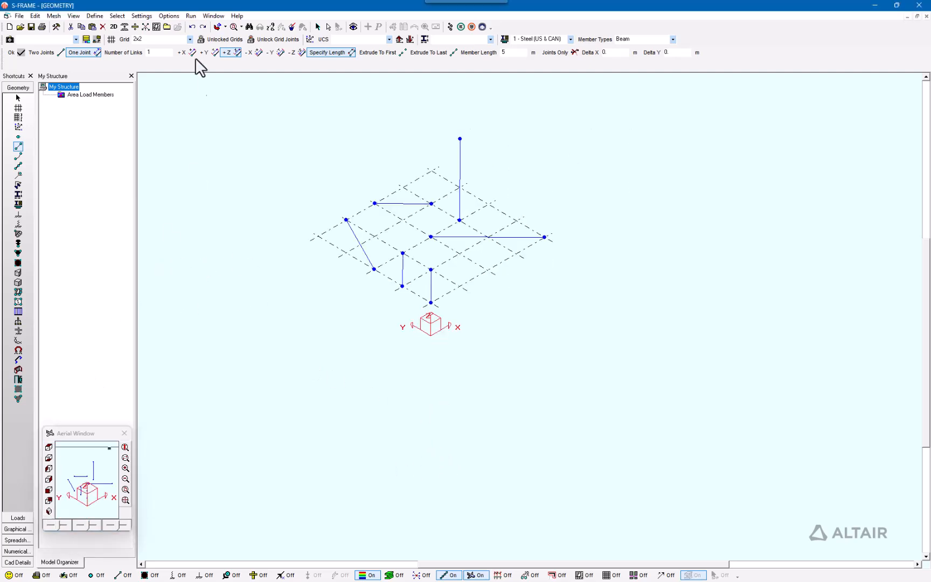
Step: Add a second X grid space row of 5 grids at -2 m spacing to the 2x2 grid
{"action": "left_click", "coordinate": [109, 40]}
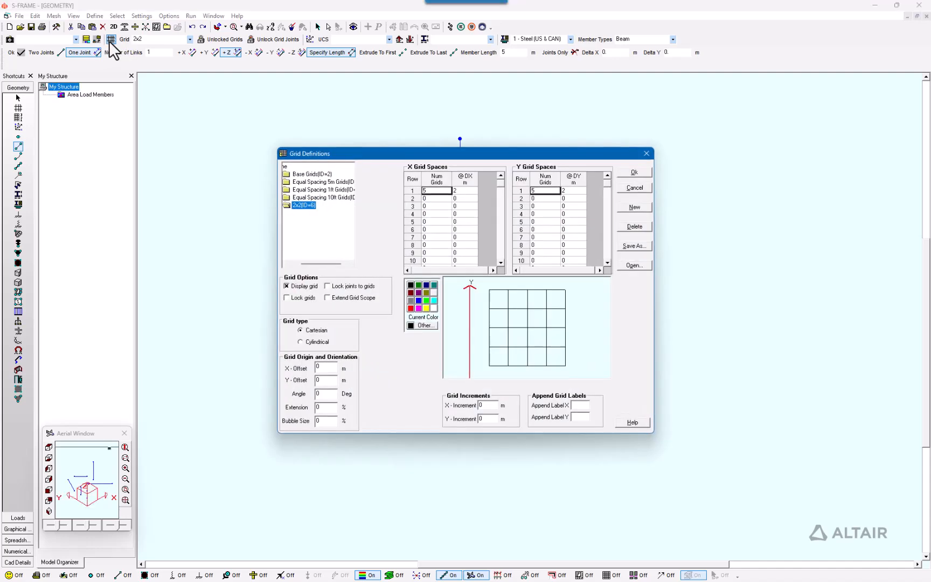
{"action": "left_click", "coordinate": [440, 199]}
{"action": "type", "text": "5"}
{"action": "left_click", "coordinate": [470, 199]}
{"action": "key", "text": "BackSpace"}
{"action": "type", "text": "5"}
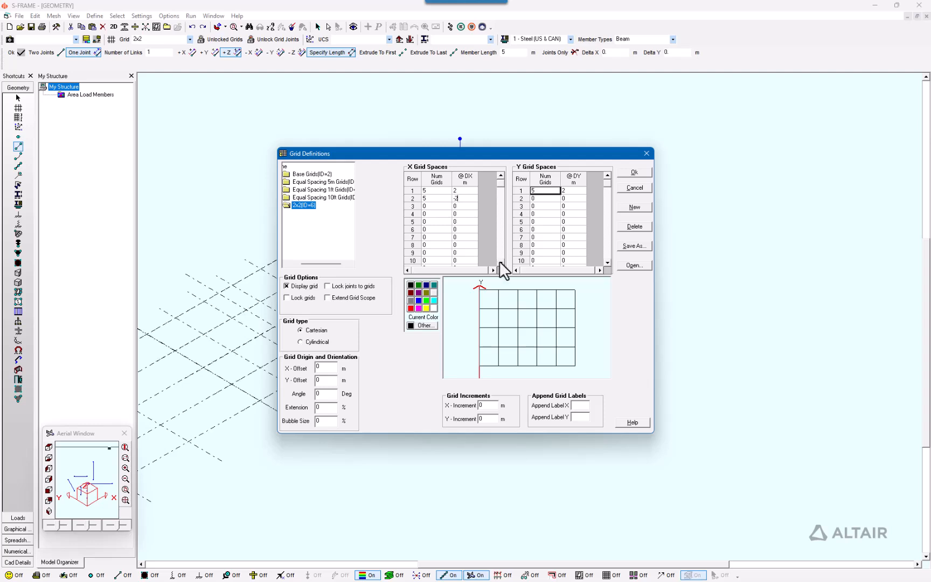
{"action": "left_click", "coordinate": [465, 228]}
Step: Add a matching second Y grid space row of 5 grids at -2 m and apply the grid
{"action": "left_click", "coordinate": [546, 199]}
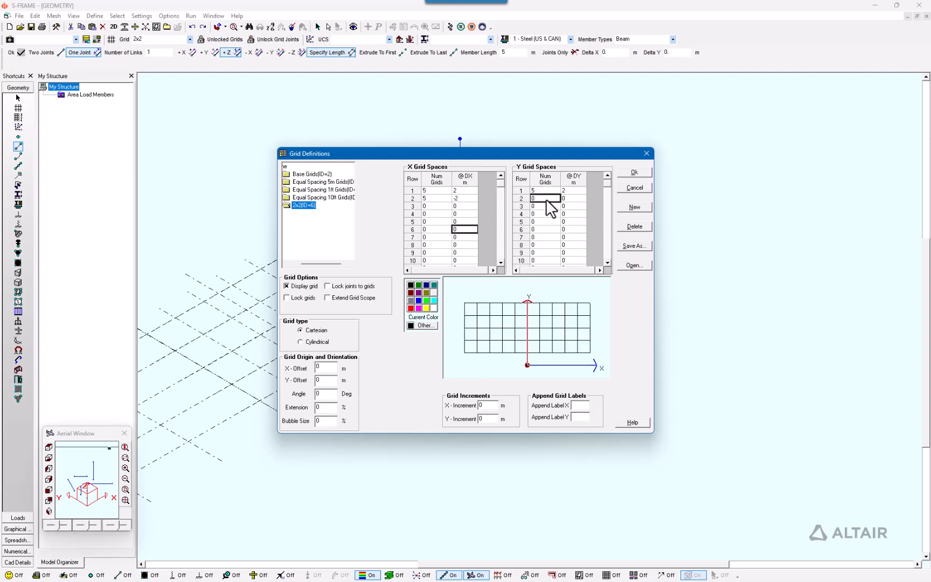
{"action": "type", "text": "5"}
{"action": "left_click", "coordinate": [570, 198]}
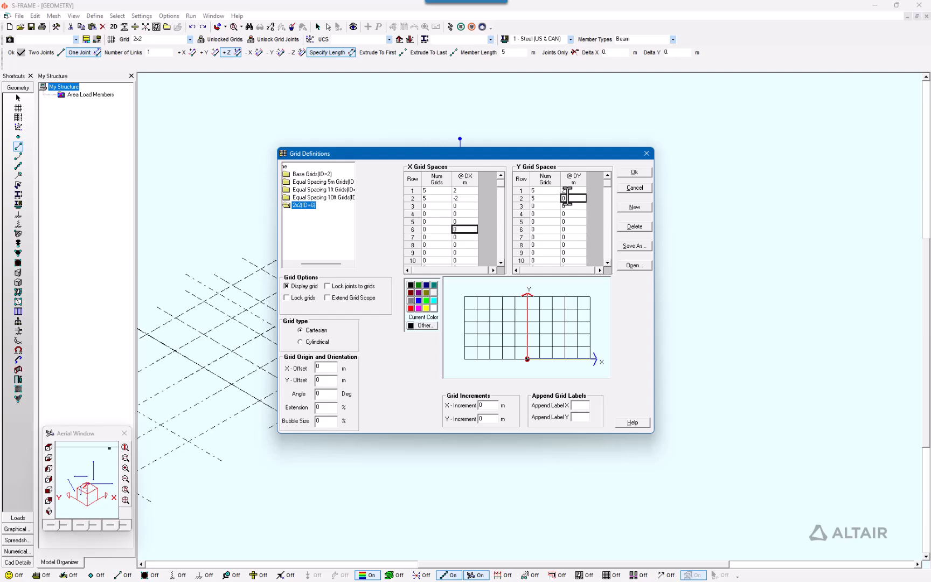
{"action": "type", "text": "-2"}
{"action": "key", "text": "Return"}
{"action": "left_click", "coordinate": [643, 173]}
Step: Generate another 5 m +Z member from a joint in the extended part of the grid
{"action": "middle_click_drag", "start_coordinate": [488, 280], "coordinate": [525, 201]}
{"action": "scroll", "coordinate": [500, 248], "scroll_direction": "up", "scroll_amount": 1}
{"action": "middle_click_drag", "start_coordinate": [472, 249], "coordinate": [471, 214]}
{"action": "left_click", "coordinate": [454, 363]}
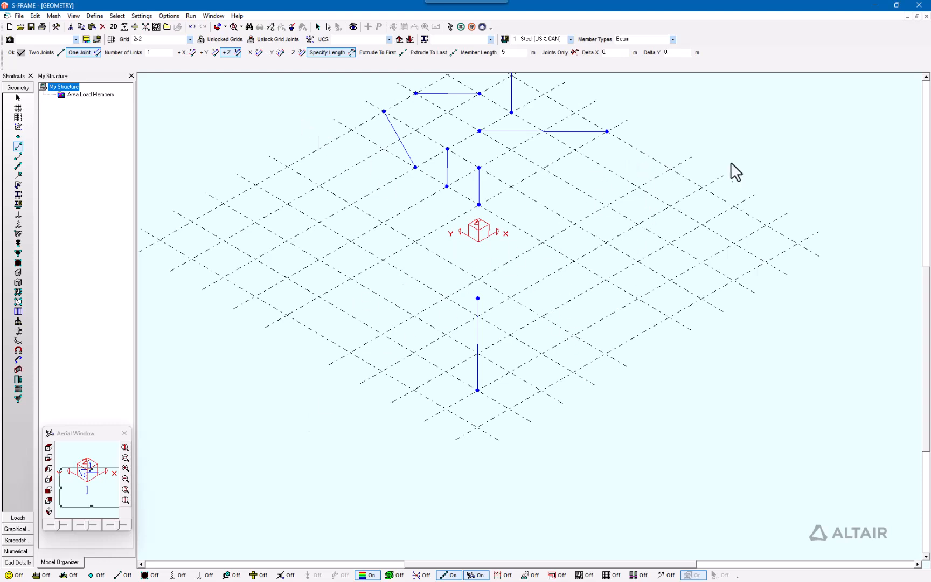
Step: Add third X and Y grid space rows of 1 grid each to the 2x2 grid and apply it
{"action": "left_click", "coordinate": [109, 41]}
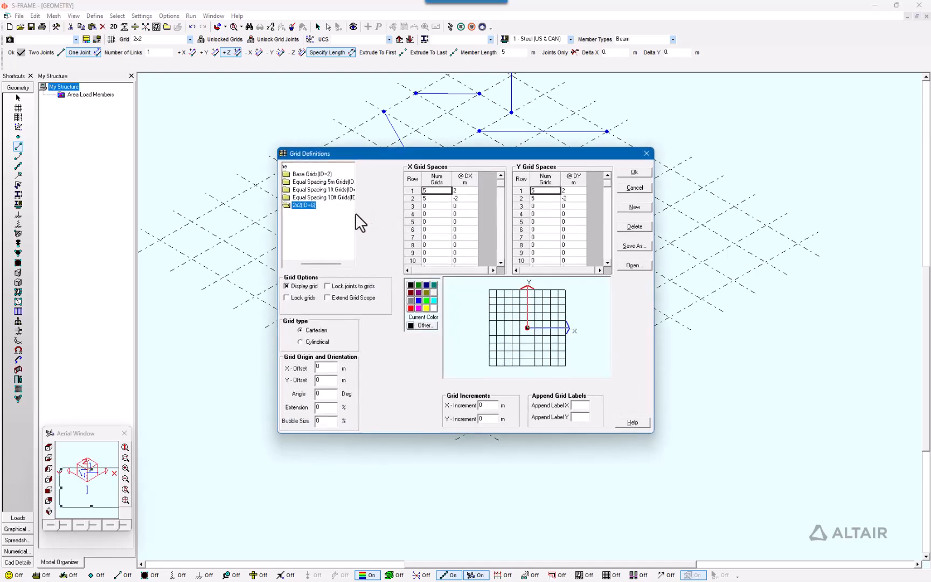
{"action": "type", "text": "1"}
{"action": "left_click", "coordinate": [463, 206]}
{"action": "left_click", "coordinate": [541, 205]}
{"action": "type", "text": "1"}
{"action": "left_click", "coordinate": [634, 173]}
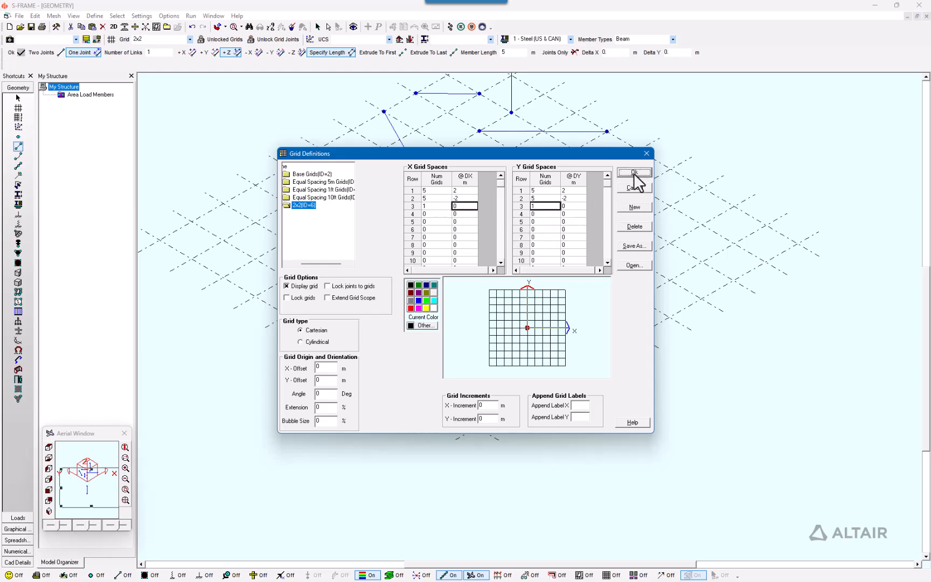
{"action": "middle_click_drag", "start_coordinate": [562, 199], "coordinate": [536, 243]}
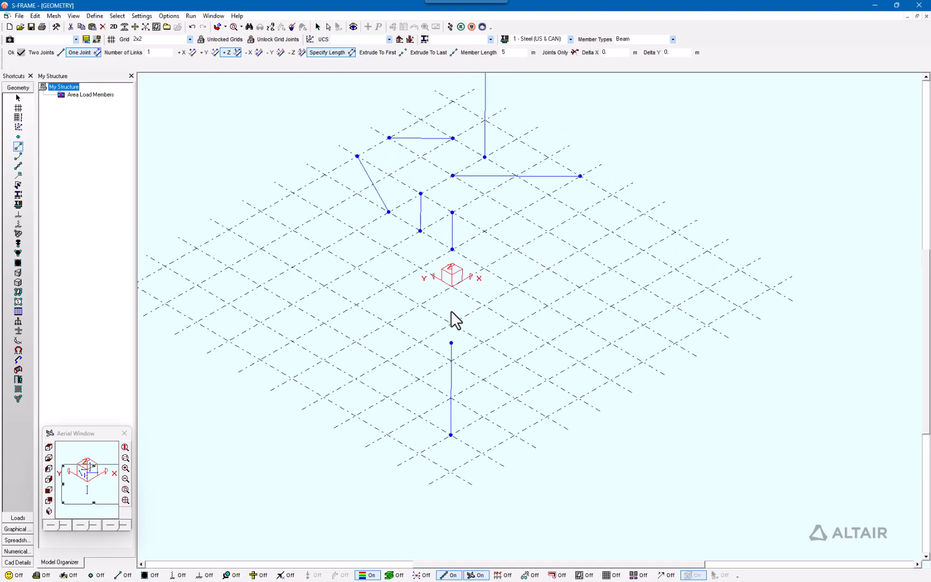